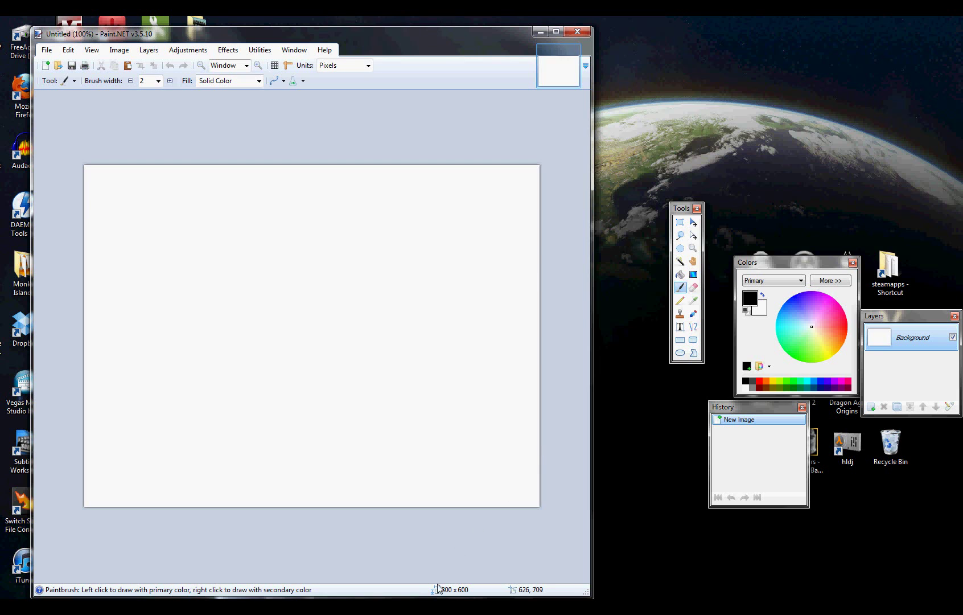
- Bring the browser's Garfield reference picture up beside the canvas and move the Colors and Tools windows off the figure
key("alt+Tab")
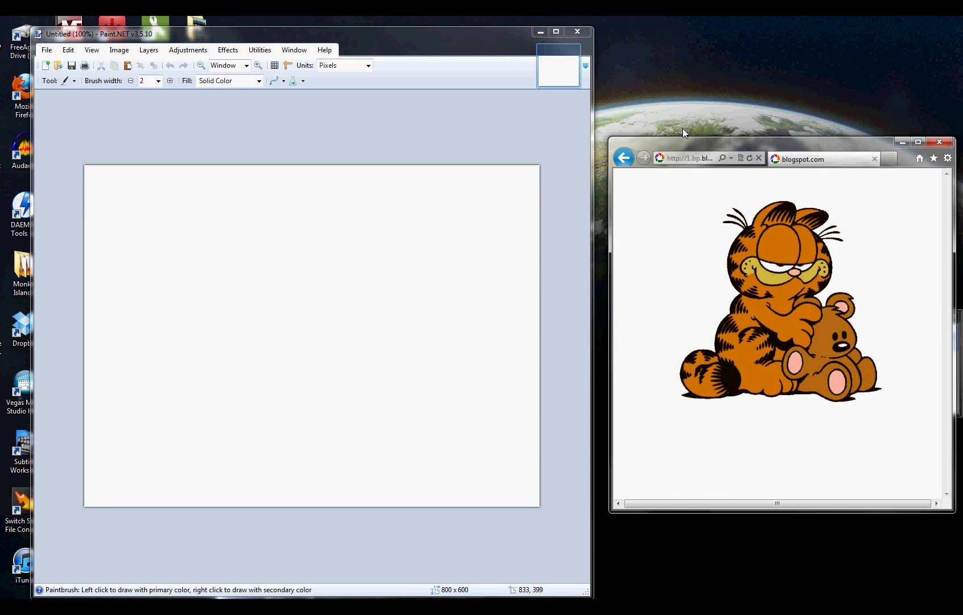
left_click(436, 34)
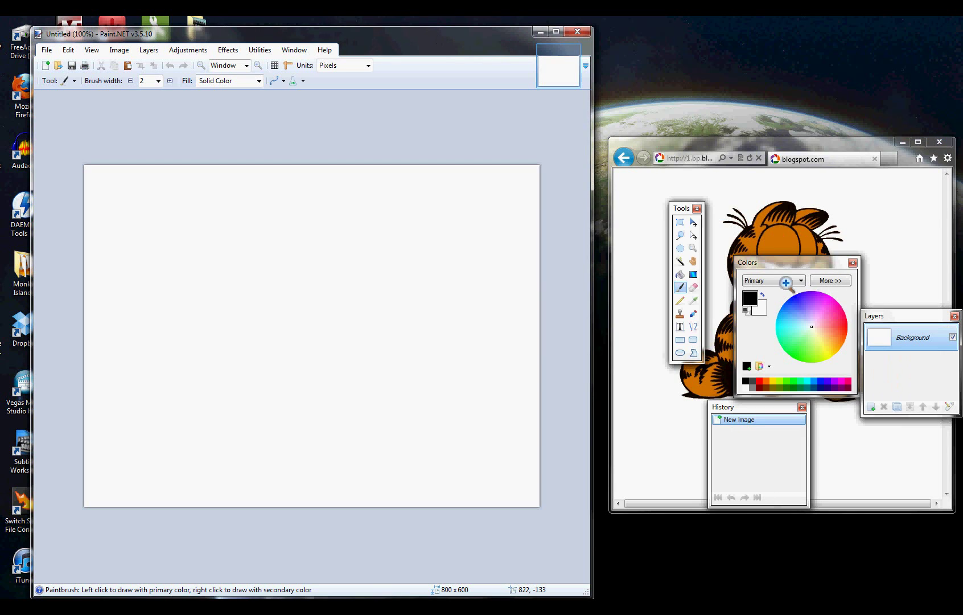
left_click_drag(804, 264, 889, 405)
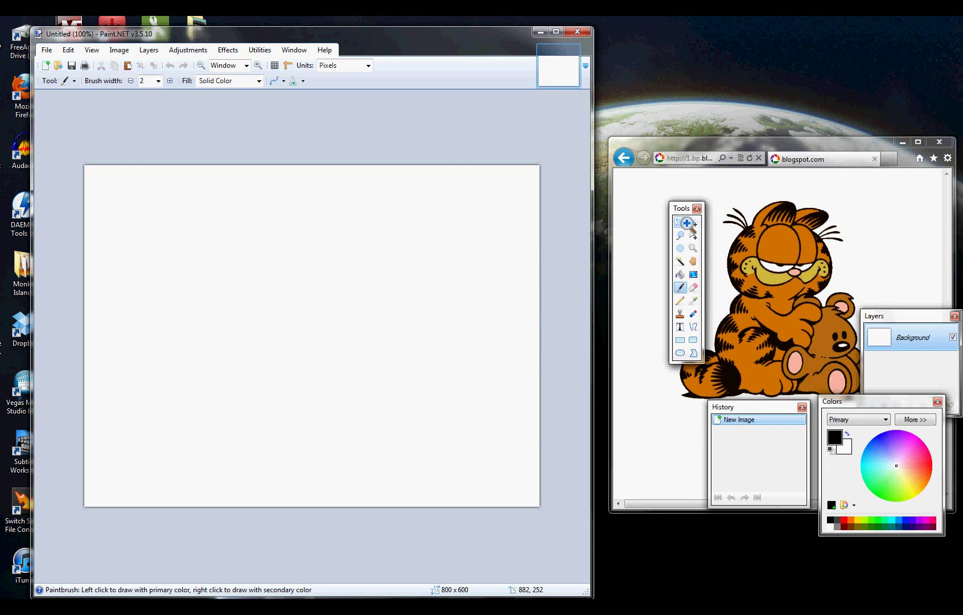
left_click_drag(687, 223, 664, 219)
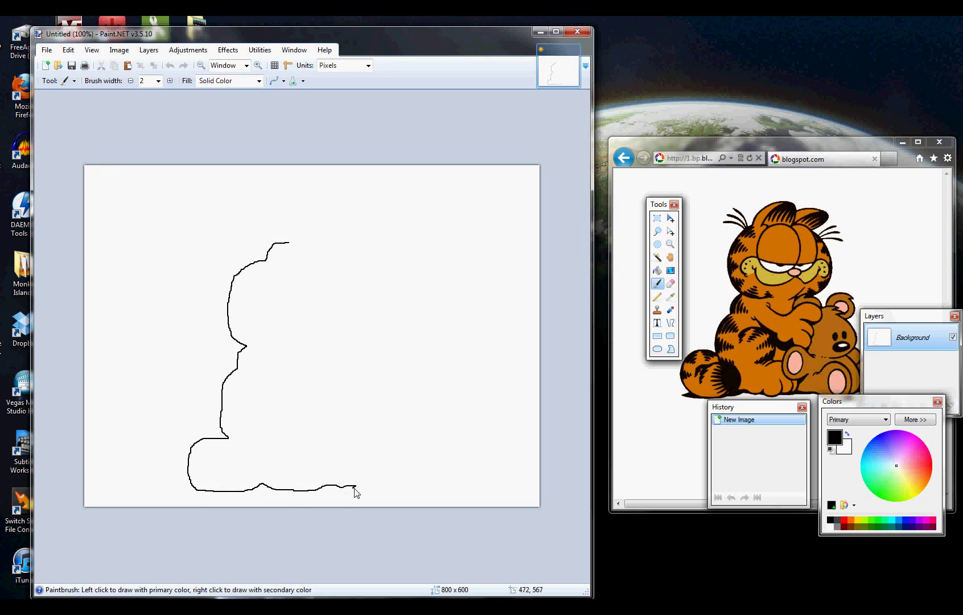
- Paint the black outer outline of Garfield and the teddy bear with a width-2 Paintbrush, moving the Layers window off the reference picture
left_click_drag(385, 490, 393, 488)
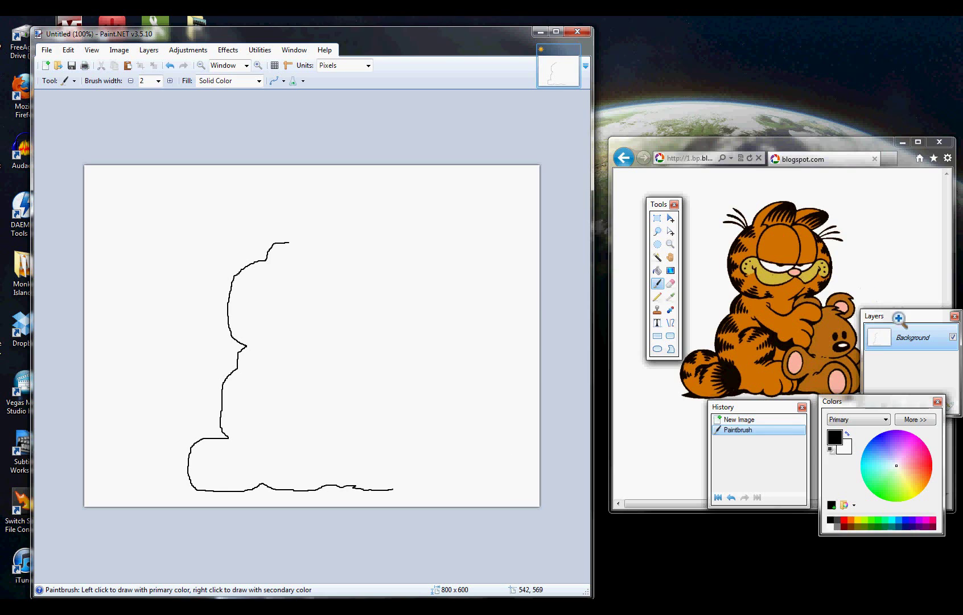
left_click_drag(871, 314, 900, 317)
mouse_move(390, 491)
left_mouse_down()
mouse_move(409, 484)
mouse_move(410, 445)
mouse_move(378, 451)
mouse_move(365, 435)
mouse_move(373, 407)
mouse_move(356, 391)
mouse_move(369, 373)
mouse_move(364, 357)
mouse_move(342, 371)
mouse_move(339, 391)
mouse_move(327, 392)
mouse_move(327, 374)
mouse_move(307, 356)
mouse_move(336, 348)
mouse_move(357, 321)
mouse_move(350, 279)
mouse_move(320, 279)
mouse_move(334, 258)
mouse_move(292, 245)
mouse_move(314, 255)
left_mouse_up()
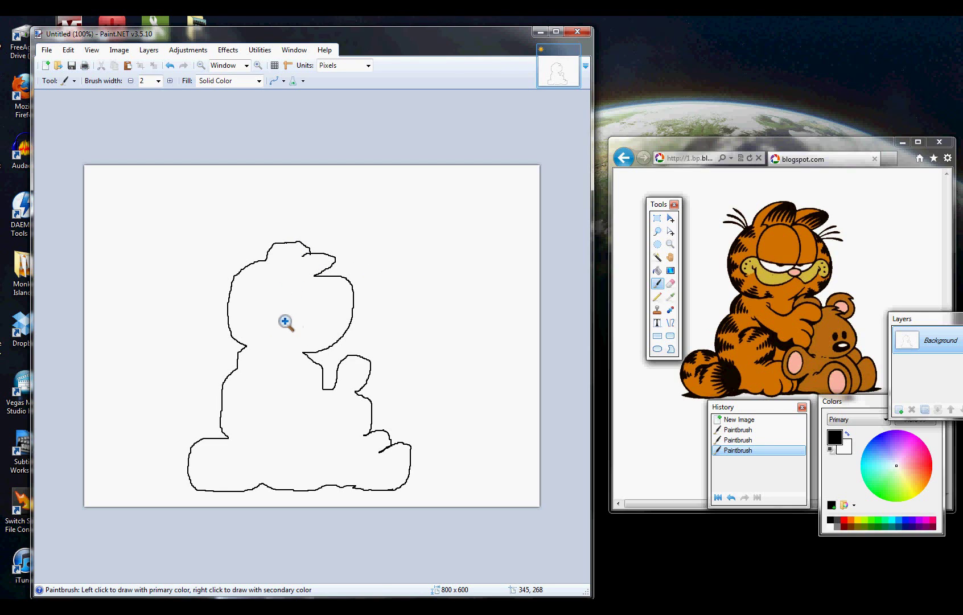
- Paint the outlines of Garfield's two large adjoining eyes and the small nose beneath them
mouse_move(280, 318)
left_mouse_down()
mouse_move(303, 301)
mouse_move(305, 279)
mouse_move(288, 274)
mouse_move(267, 277)
mouse_move(262, 304)
mouse_move(291, 320)
left_mouse_up()
mouse_move(311, 284)
left_mouse_down()
mouse_move(331, 283)
mouse_move(327, 322)
mouse_move(294, 321)
left_mouse_up()
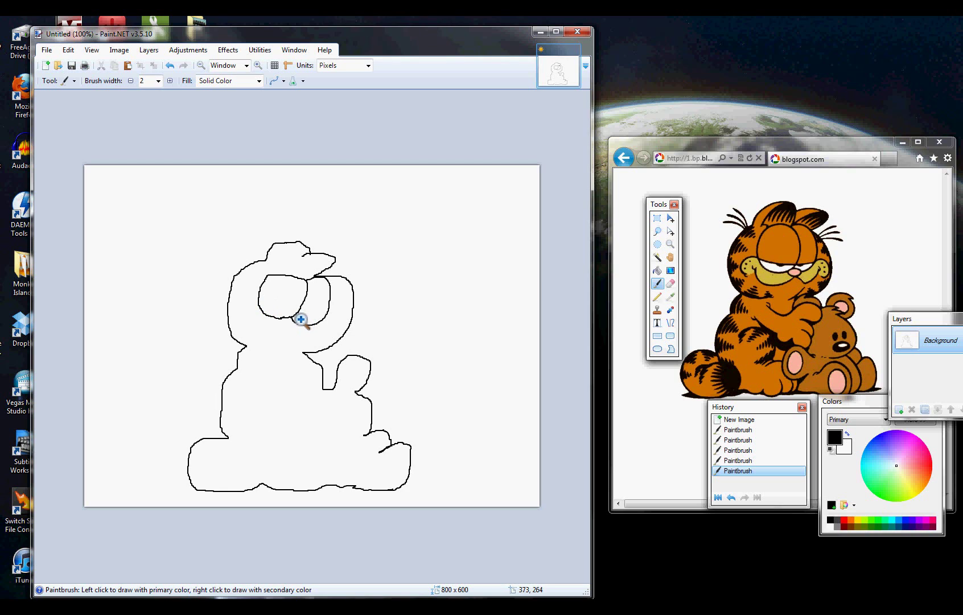
left_click_drag(290, 317, 293, 324)
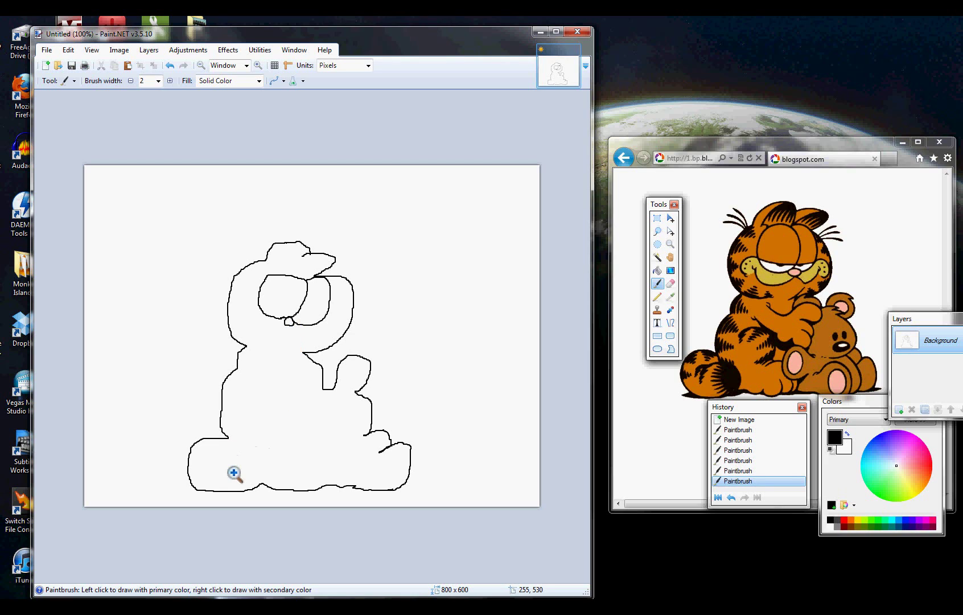
- Paint the curve of Garfield's tail, his leg outline and the teddy bear's lower foot with its small round pad
mouse_move(200, 464)
left_mouse_down()
mouse_move(239, 455)
mouse_move(265, 490)
left_mouse_up()
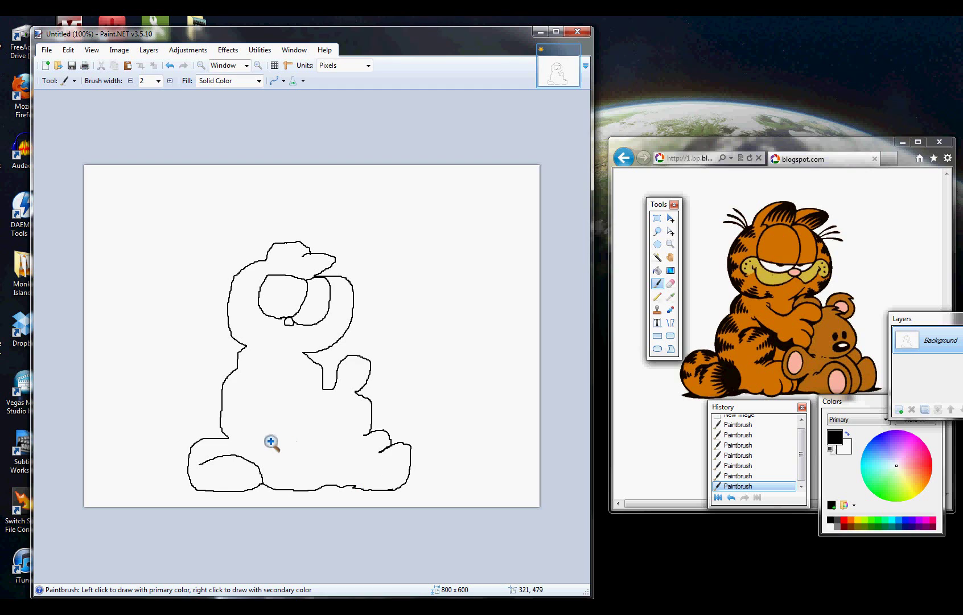
mouse_move(264, 440)
left_mouse_down()
mouse_move(294, 437)
mouse_move(300, 464)
mouse_move(334, 462)
mouse_move(298, 465)
mouse_move(302, 476)
left_mouse_up()
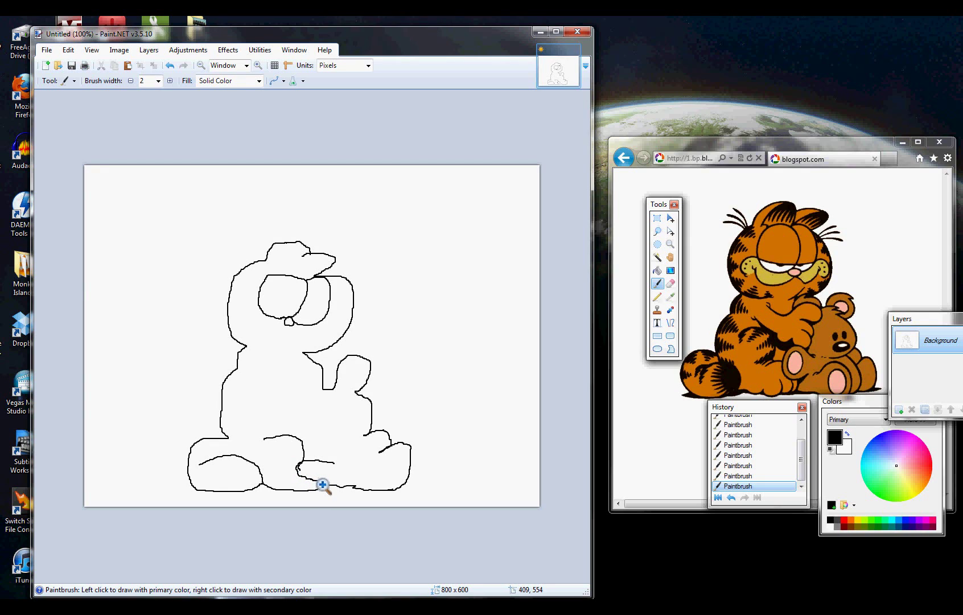
left_click_drag(317, 481, 308, 464)
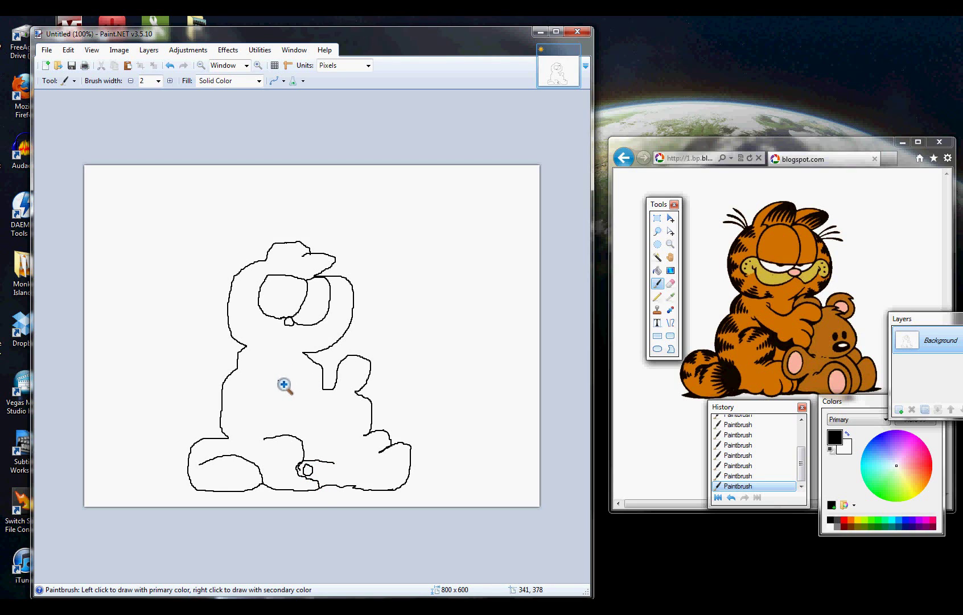
- Paint Garfield's arm and hand reaching across to the teddy bear, and add short fur stripes along his back
mouse_move(278, 380)
left_mouse_down()
mouse_move(336, 392)
mouse_move(340, 402)
left_mouse_up()
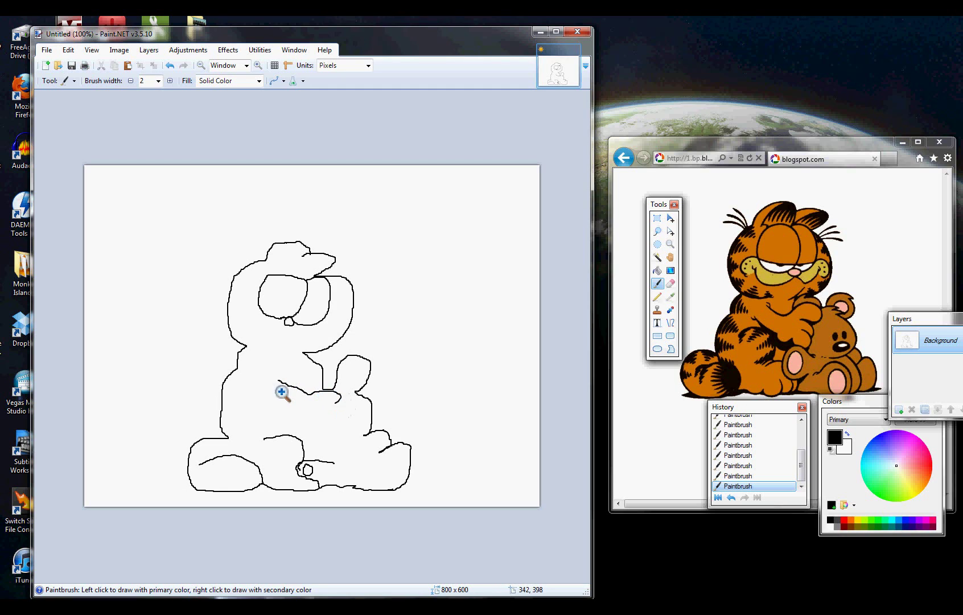
mouse_move(280, 391)
left_mouse_down()
mouse_move(308, 413)
mouse_move(309, 430)
mouse_move(340, 436)
mouse_move(331, 423)
mouse_move(347, 422)
mouse_move(332, 409)
mouse_move(341, 406)
mouse_move(301, 401)
mouse_move(285, 375)
mouse_move(270, 403)
left_mouse_up()
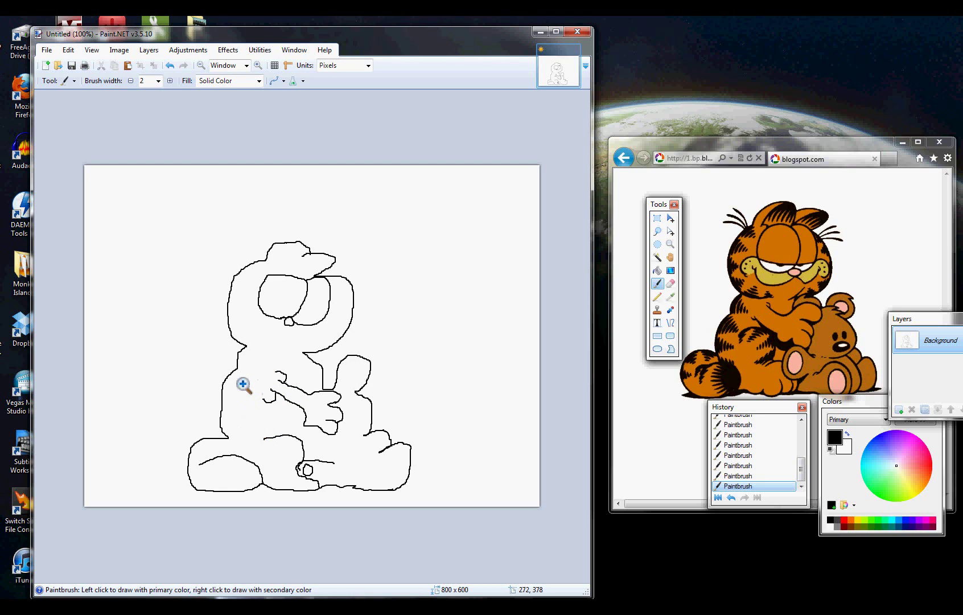
mouse_move(234, 377)
left_mouse_down()
mouse_move(228, 389)
mouse_move(243, 389)
mouse_move(226, 423)
mouse_move(239, 416)
left_mouse_up()
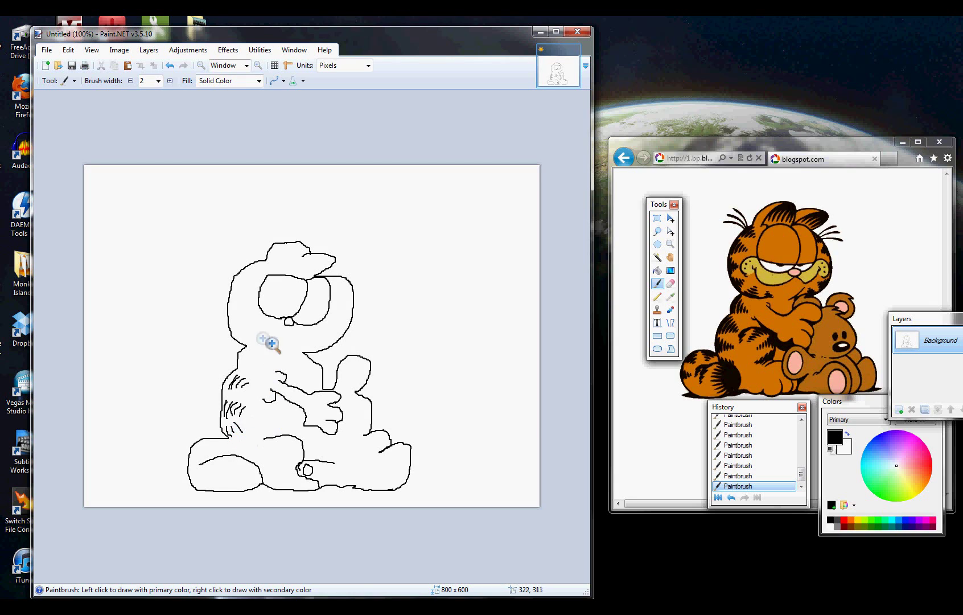
- Paint Garfield's cheek curves, ear shading, whiskers on both sides and fur stripes around the edges of his head
left_click_drag(251, 307, 241, 318)
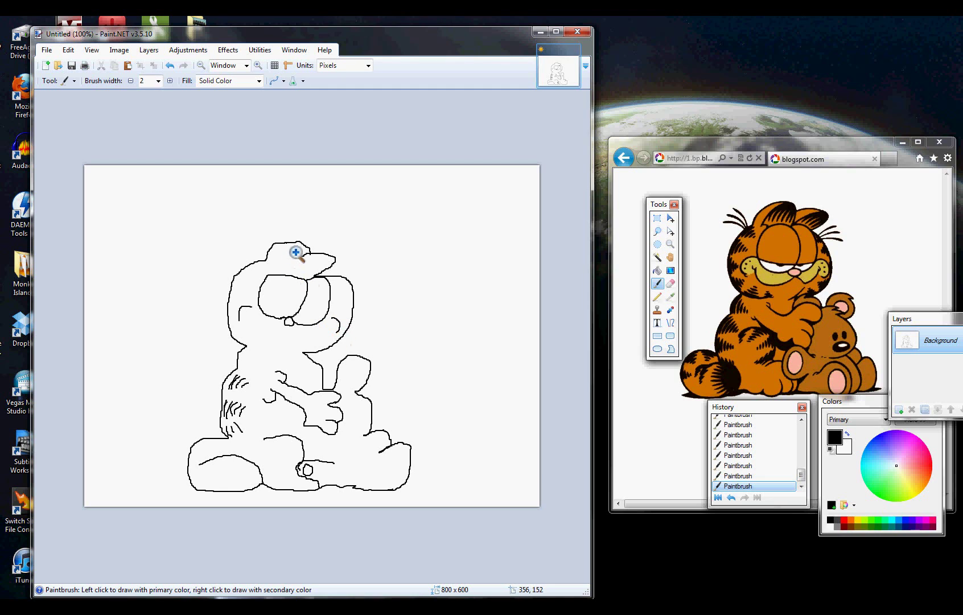
mouse_move(288, 256)
left_mouse_down()
mouse_move(308, 251)
mouse_move(336, 257)
mouse_move(313, 261)
mouse_move(336, 265)
mouse_move(322, 269)
mouse_move(337, 265)
mouse_move(291, 252)
mouse_move(303, 243)
mouse_move(298, 256)
mouse_move(255, 269)
mouse_move(236, 251)
mouse_move(249, 270)
mouse_move(225, 262)
mouse_move(224, 268)
left_mouse_up()
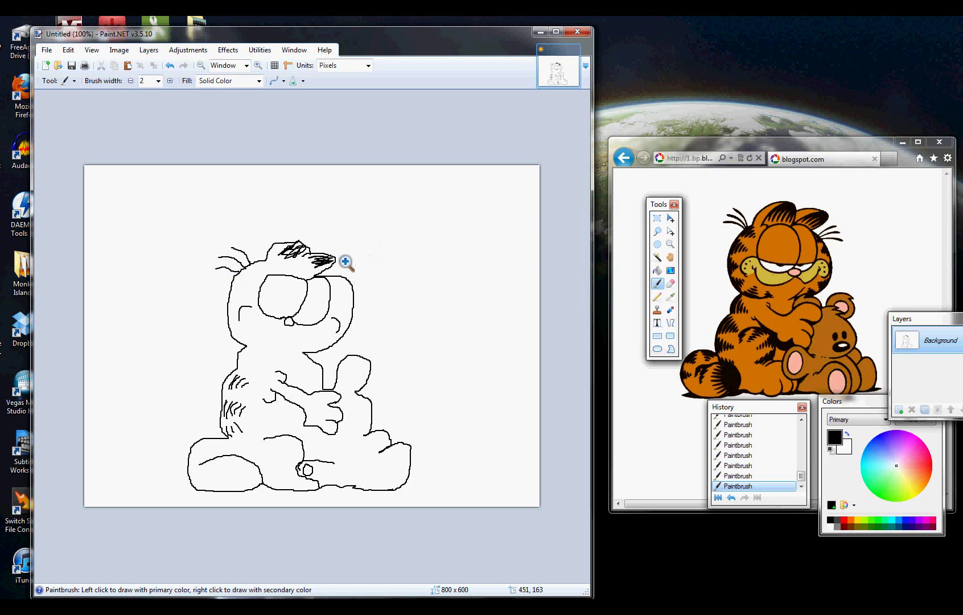
mouse_move(346, 279)
left_mouse_down()
mouse_move(365, 268)
mouse_move(379, 284)
left_mouse_up()
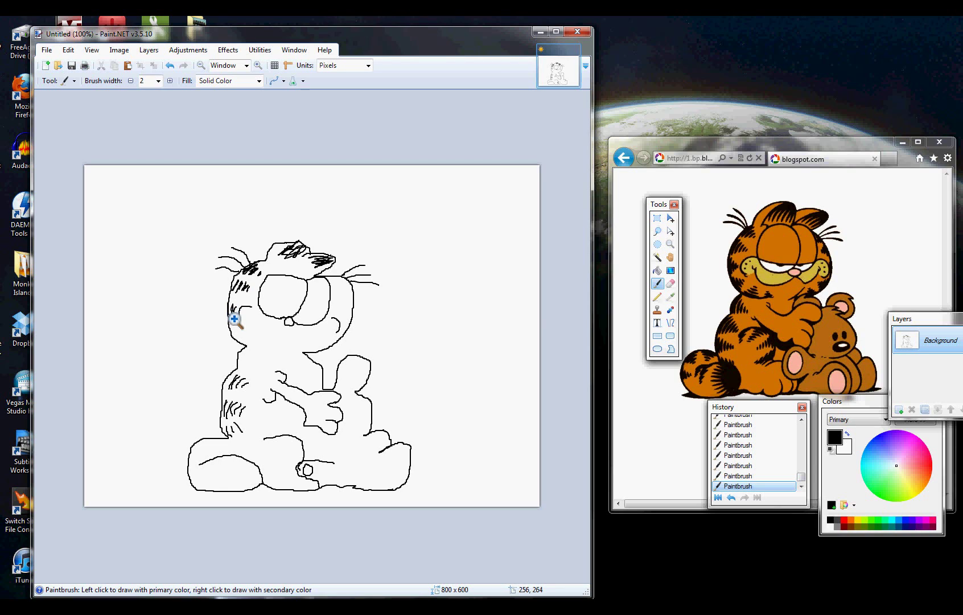
left_click_drag(236, 310, 239, 320)
left_click_drag(236, 335, 242, 333)
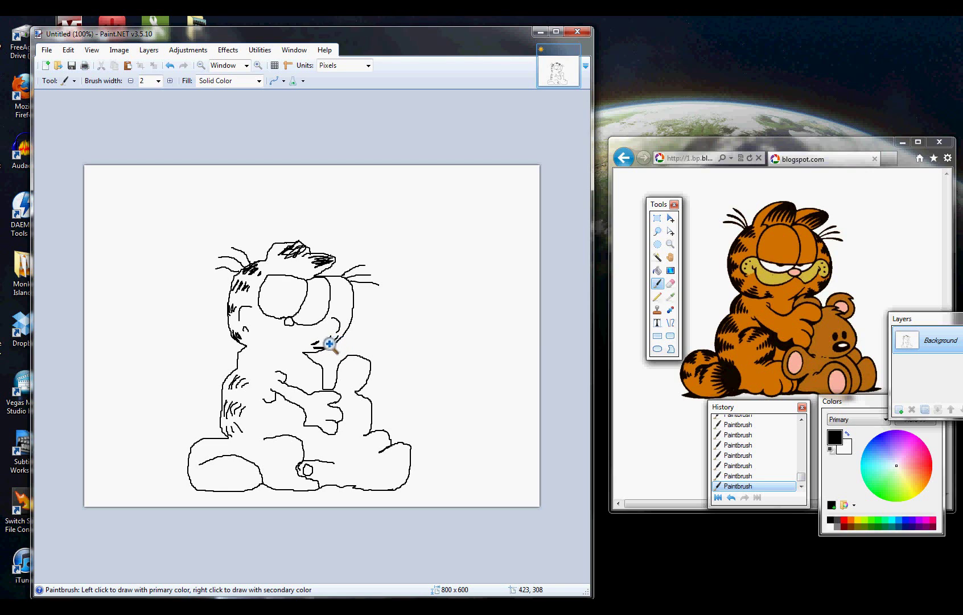
mouse_move(331, 334)
left_mouse_down()
mouse_move(346, 327)
mouse_move(348, 302)
left_mouse_up()
- Paint the teddy bear's inner ear, eyes, raised foot and leg line, plus dark stripes on Garfield's tail and leg
mouse_move(360, 378)
left_mouse_down()
mouse_move(370, 370)
mouse_move(301, 370)
left_mouse_up()
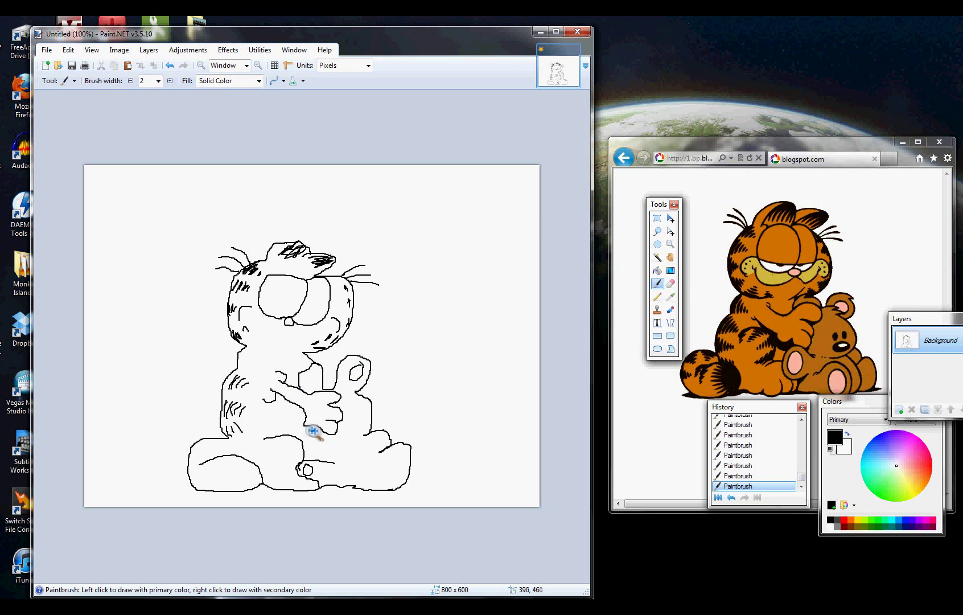
mouse_move(307, 424)
left_mouse_down()
mouse_move(304, 455)
mouse_move(313, 461)
mouse_move(329, 453)
mouse_move(319, 432)
mouse_move(315, 455)
mouse_move(316, 443)
left_mouse_up()
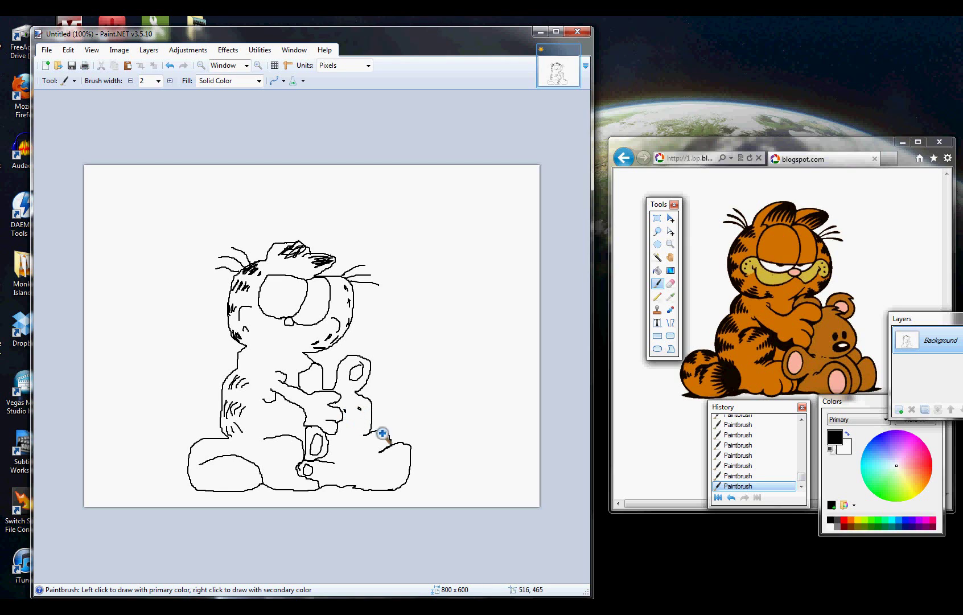
mouse_move(389, 447)
left_mouse_down()
mouse_move(372, 442)
mouse_move(387, 478)
left_mouse_up()
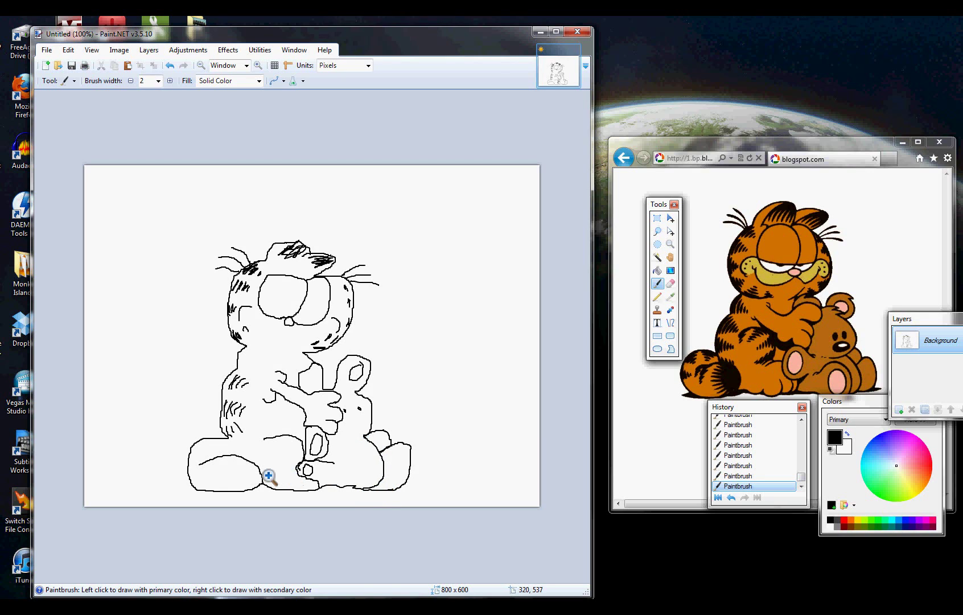
mouse_move(253, 476)
left_mouse_down()
mouse_move(252, 460)
mouse_move(251, 482)
mouse_move(262, 485)
mouse_move(259, 468)
mouse_move(256, 484)
mouse_move(254, 473)
mouse_move(237, 473)
mouse_move(249, 488)
mouse_move(254, 466)
mouse_move(198, 468)
mouse_move(200, 484)
mouse_move(196, 477)
mouse_move(223, 442)
mouse_move(266, 456)
mouse_move(275, 440)
mouse_move(292, 442)
left_mouse_up()
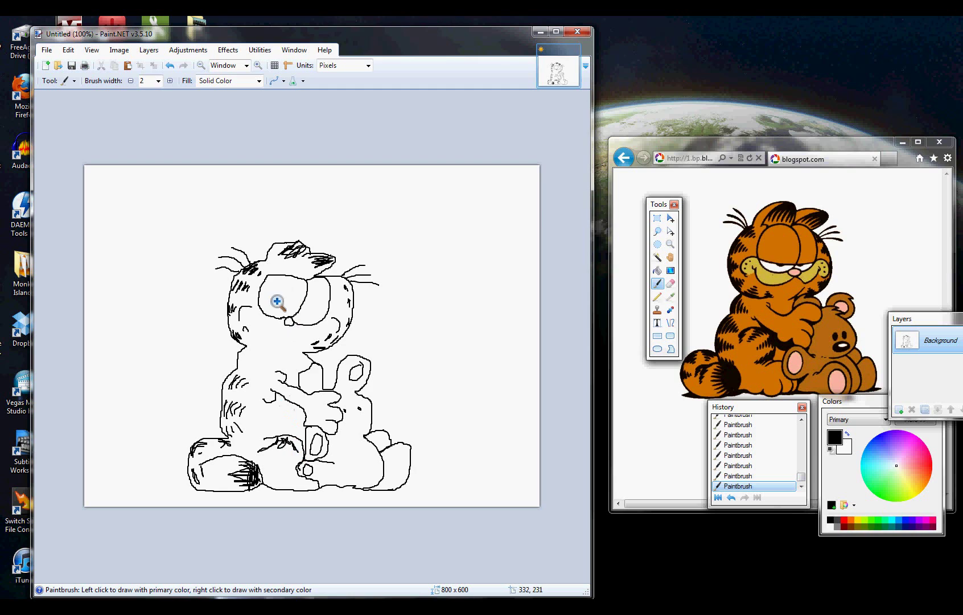
- Paint Garfield's smiling mouth line between the cheeks and add half-closed eyelids with pupils
left_click_drag(290, 322, 292, 330)
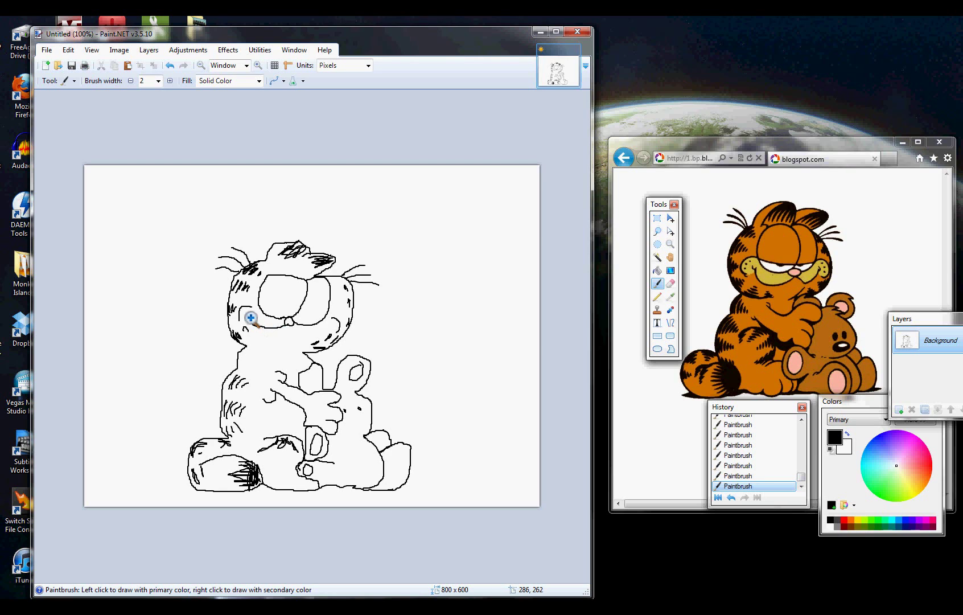
left_click_drag(250, 316, 301, 323)
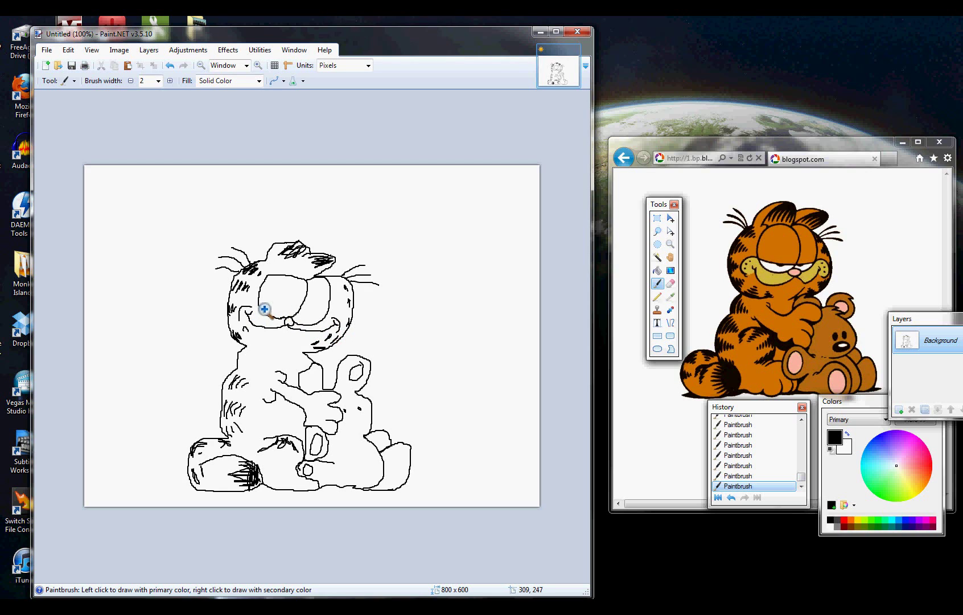
left_click_drag(264, 309, 332, 314)
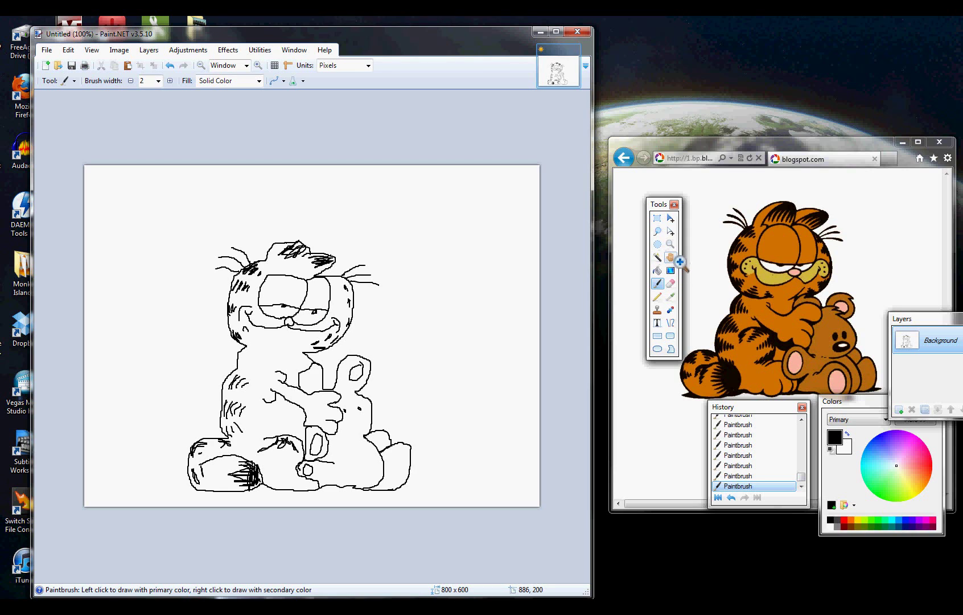
- Fill Garfield's eyelids, face and body with orange-red and his nose with light orange using the Paint Bucket
left_click(658, 270)
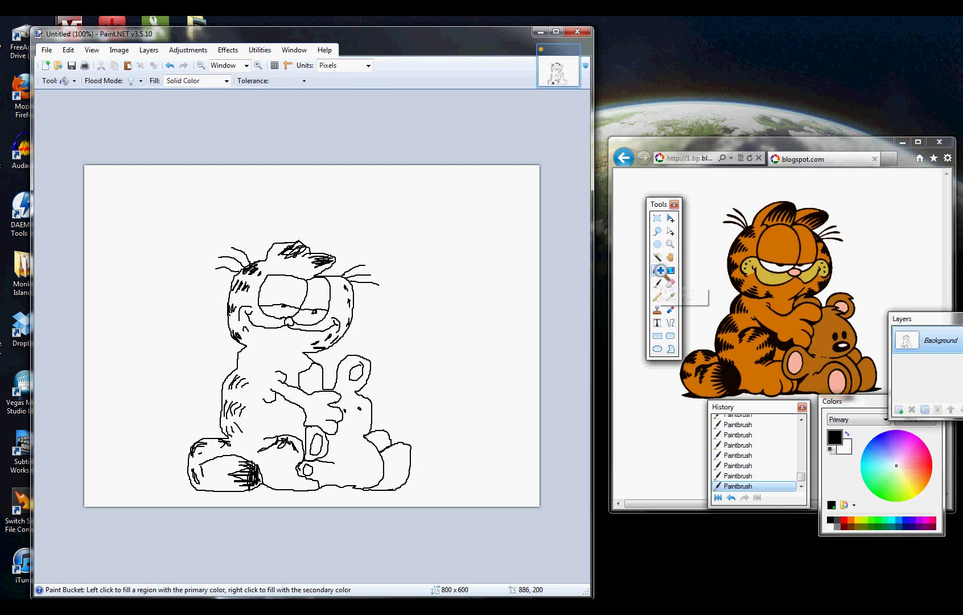
left_click_drag(891, 471, 928, 479)
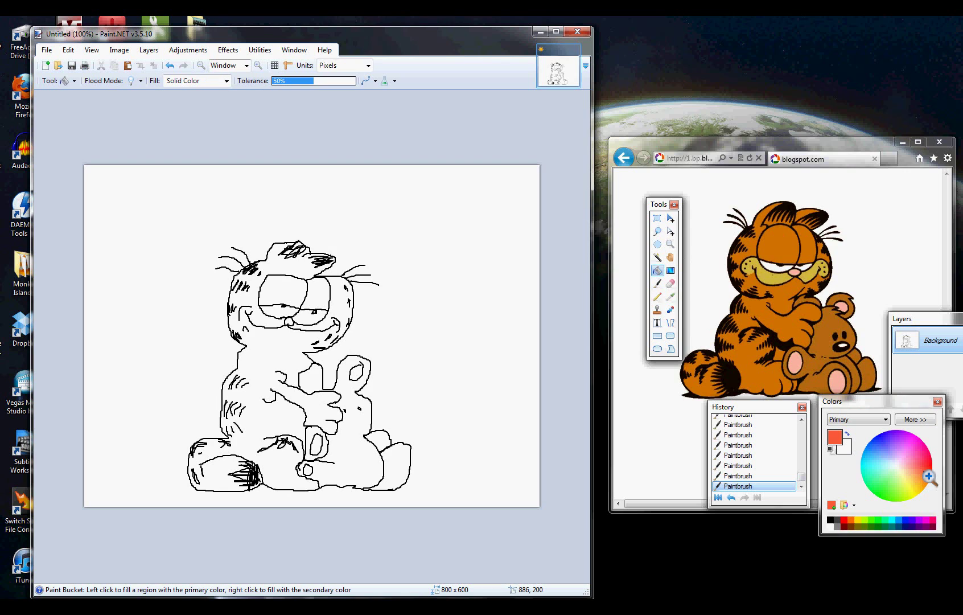
left_click(281, 296)
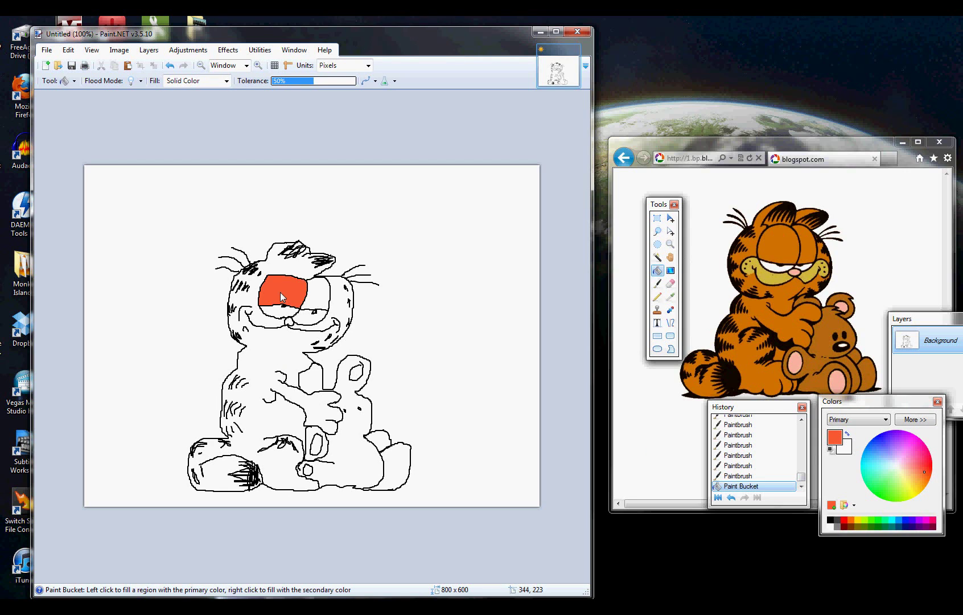
left_click(322, 300)
left_click(292, 352)
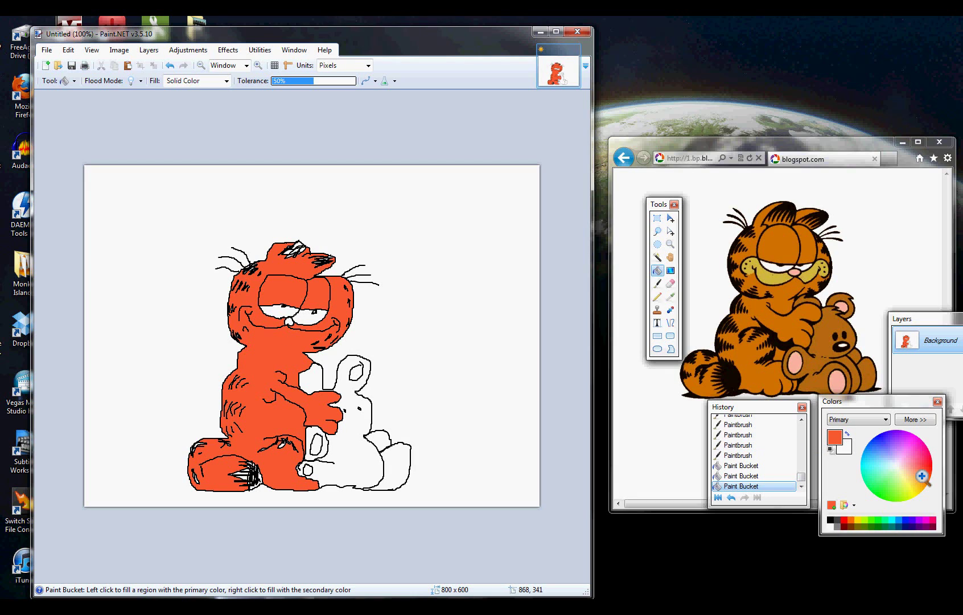
left_click(921, 480)
left_click(289, 321)
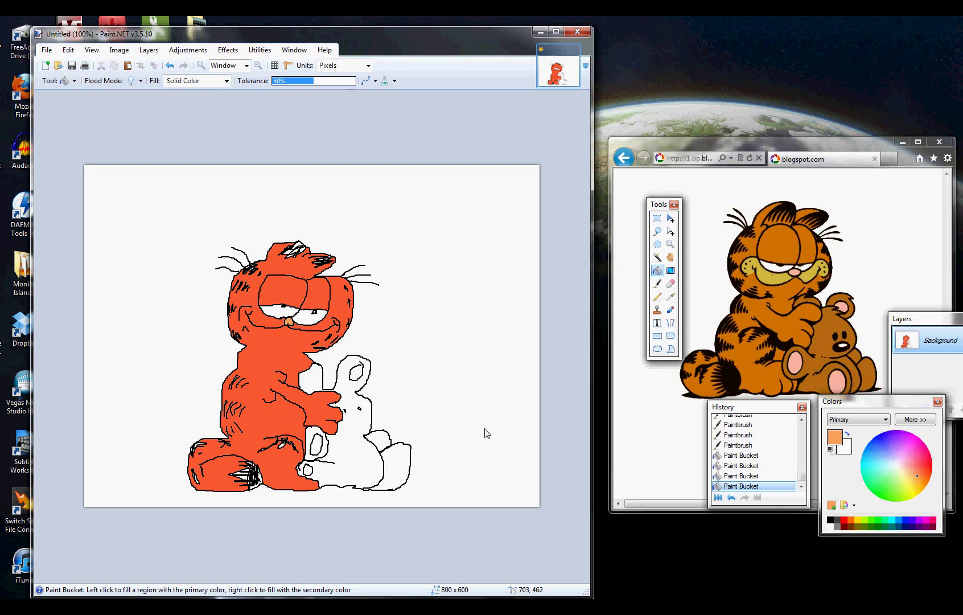
- Fill the teddy bear's body, legs and raised foot with dark brown and its foot pads with light salmon
left_click(851, 528)
left_click(362, 437)
left_click(394, 464)
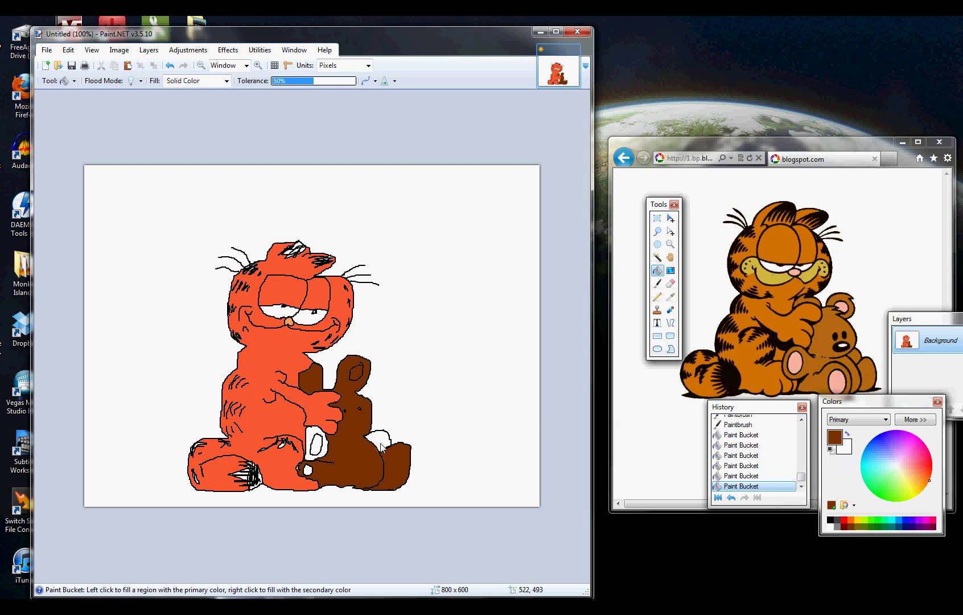
left_click(378, 441)
left_click(315, 434)
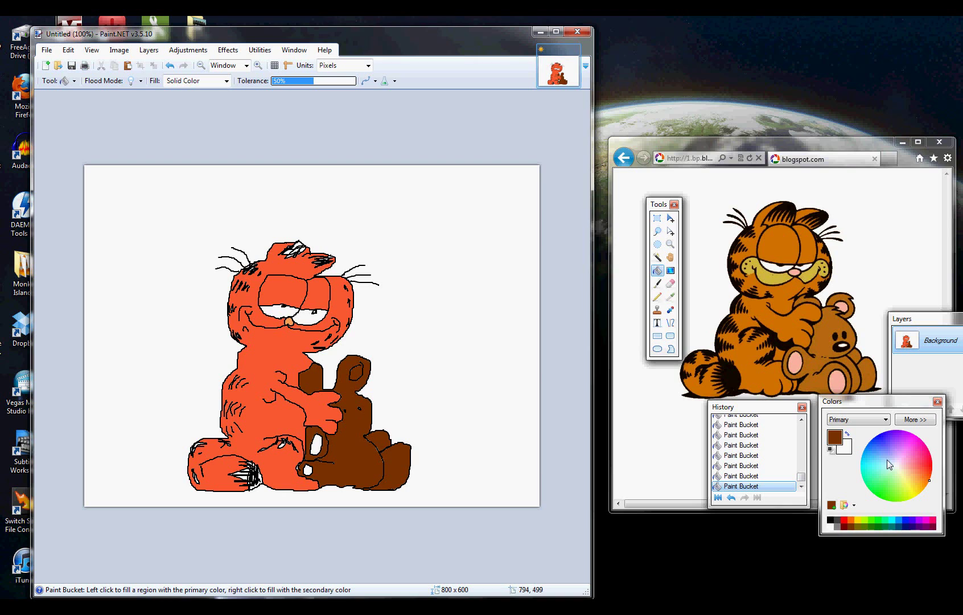
left_click_drag(890, 464, 909, 472)
left_click(318, 447)
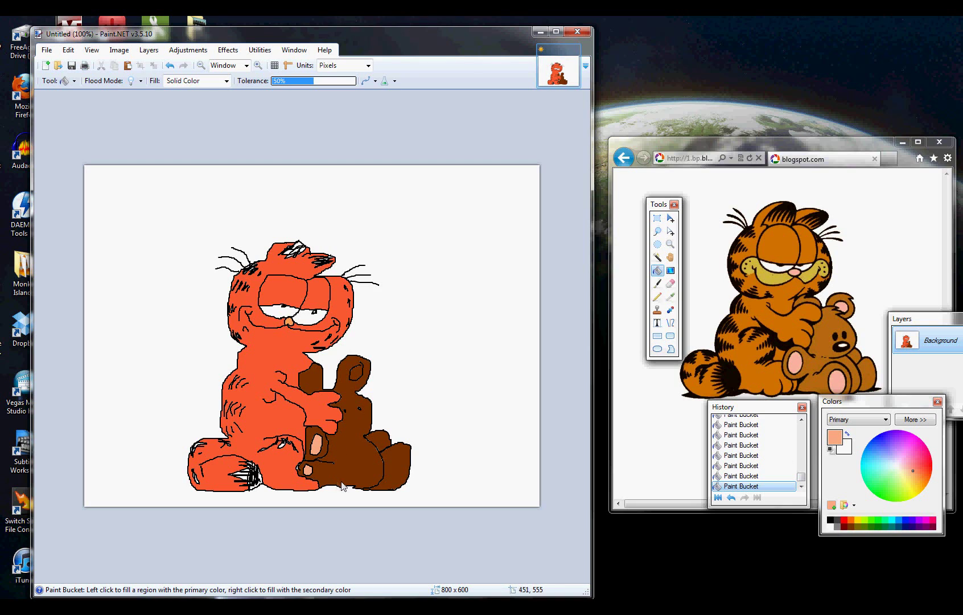